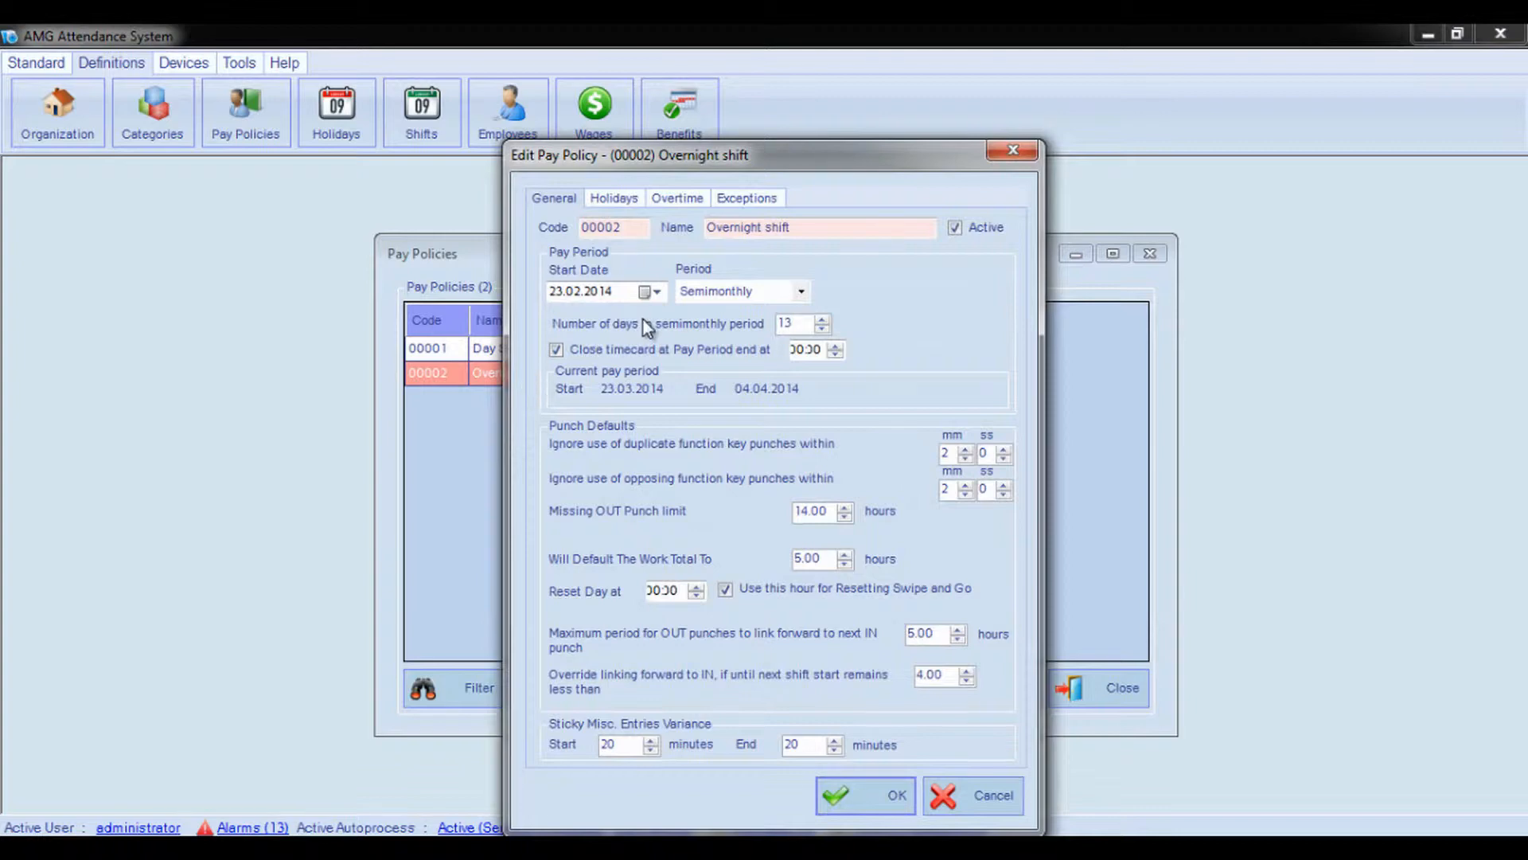
# Enable exception reporting for the Overnight shift pay policy, with 10 consecutive hours worked and 3 overtime hours worked
pyautogui.click(730, 203)
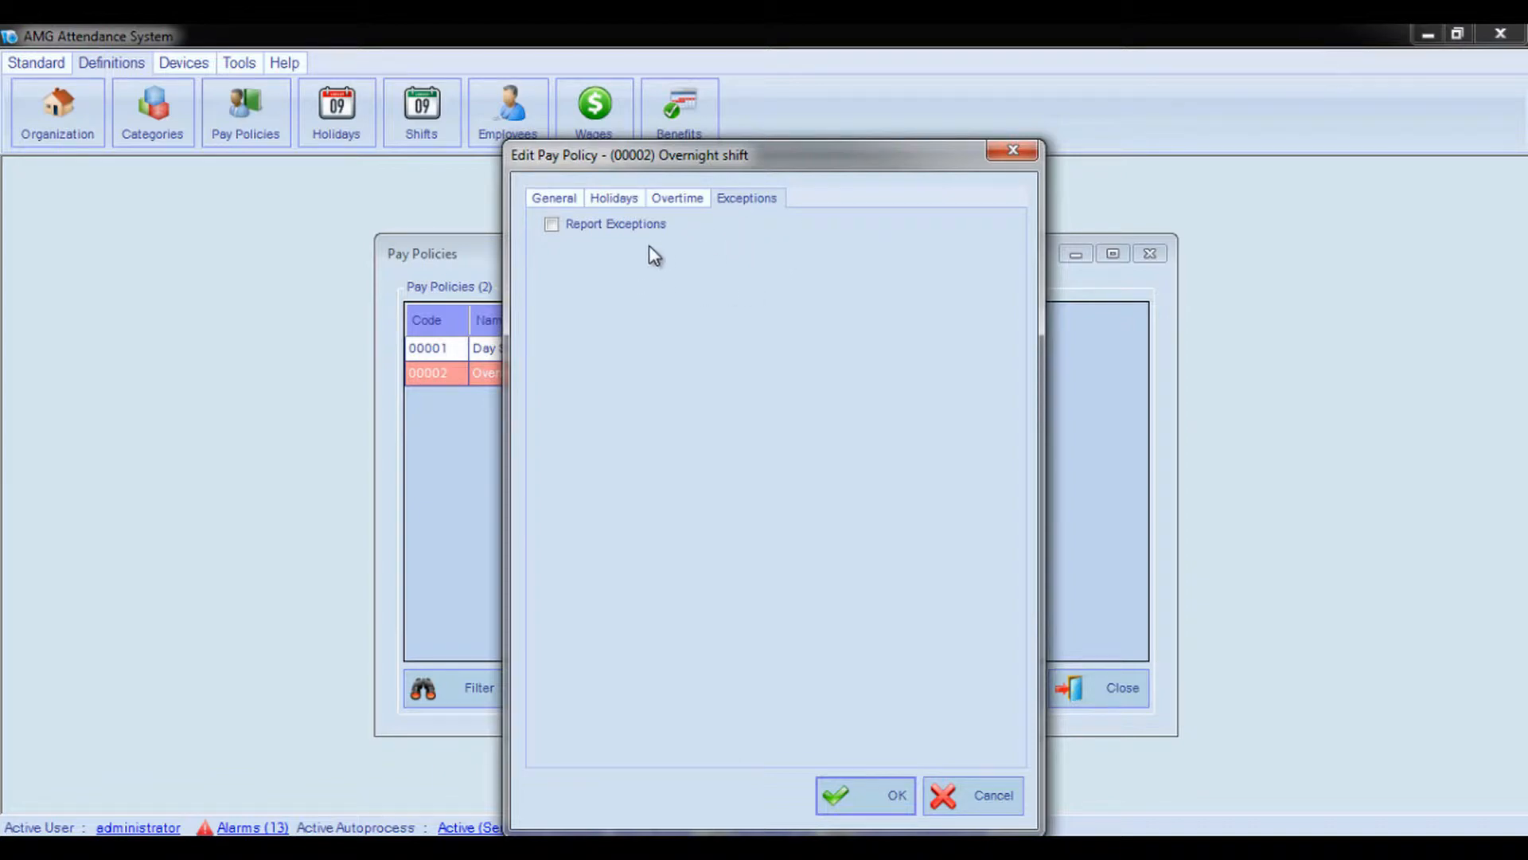
pyautogui.click(551, 224)
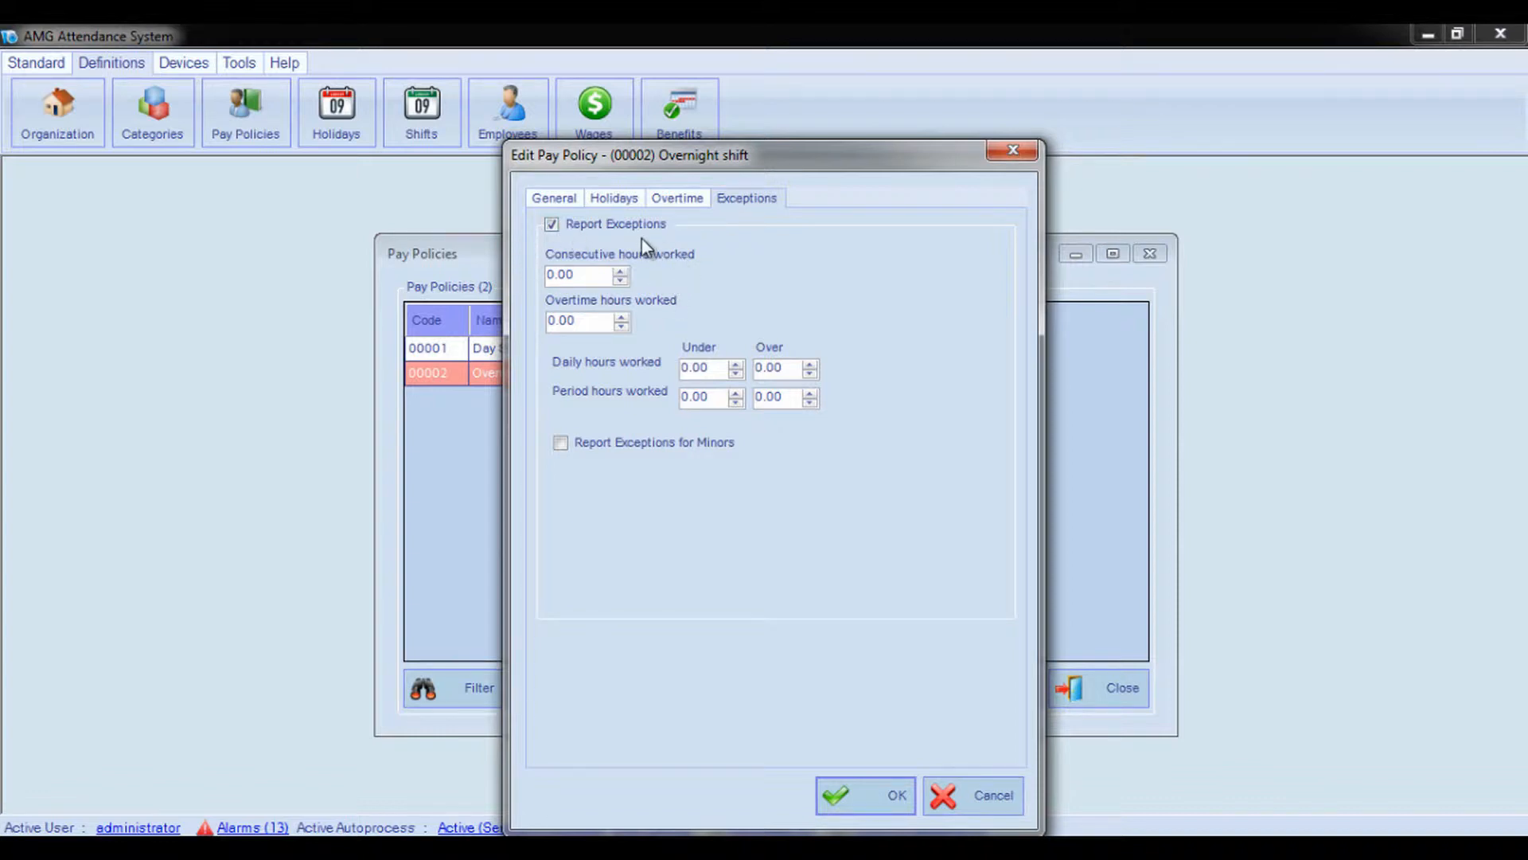
pyautogui.doubleClick(567, 275)
pyautogui.write('10')
pyautogui.press('Tab')
pyautogui.write('3')
# Set the daily hours worked exception limits to under 2 and over 10 hours
pyautogui.press('Tab')
pyautogui.write('8')
pyautogui.press('Tab')
pyautogui.write('10')
# Set the period hours worked exception limits to under 40 and over 120 hours
pyautogui.click(714, 390)
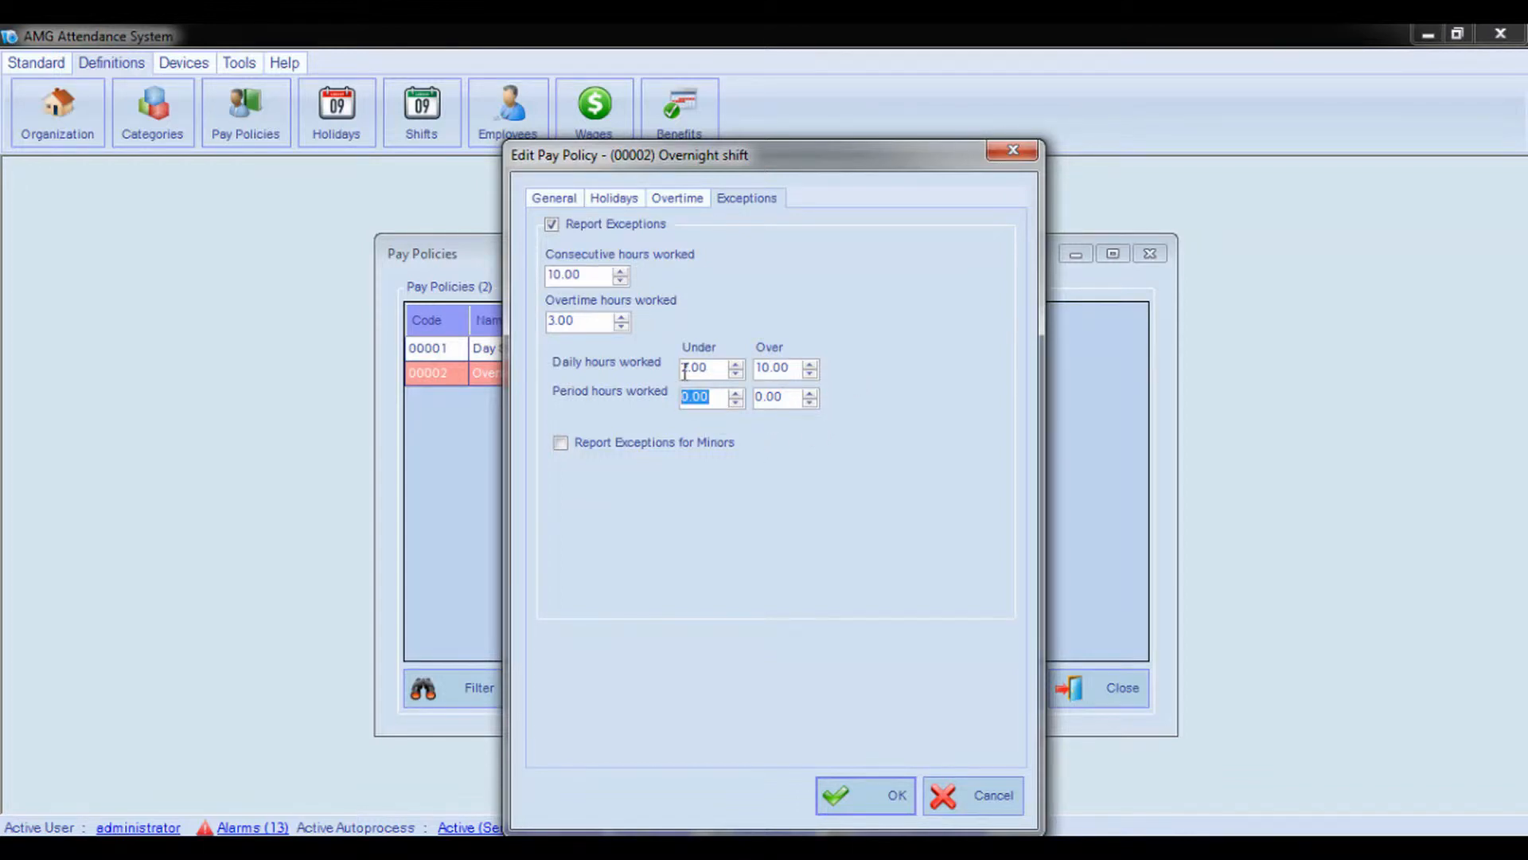
pyautogui.write('40')
pyautogui.click(784, 396)
pyautogui.write('620')
pyautogui.press('Tab')
# Enable exception reporting for minors and activate Groups 1, 2 and 3
pyautogui.click(562, 444)
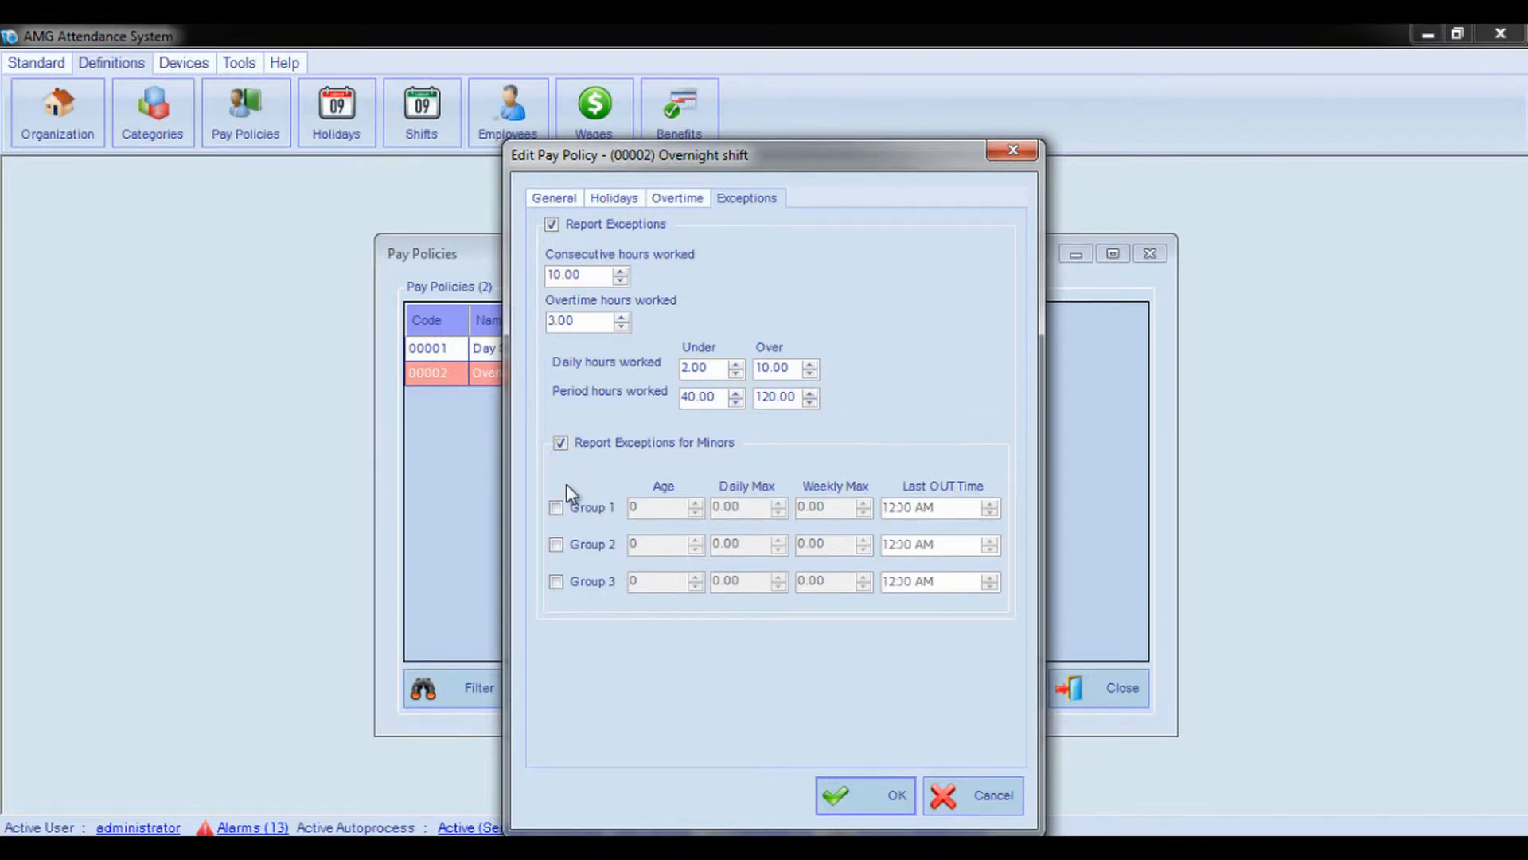
pyautogui.click(570, 510)
pyautogui.click(576, 544)
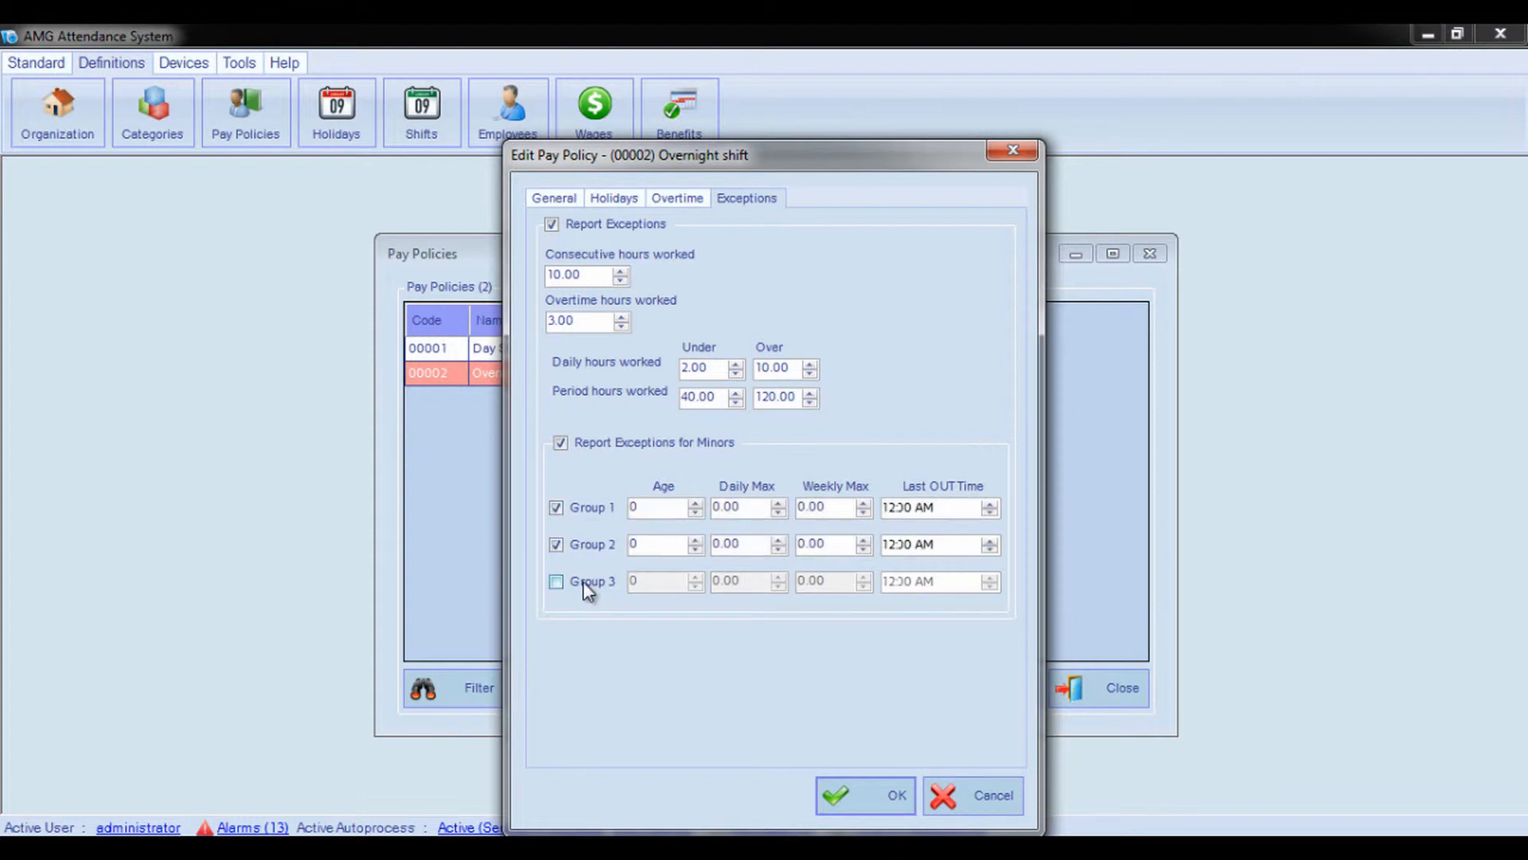
pyautogui.click(585, 588)
# Set the ages of minor Groups 1, 2 and 3 to 17, 19 and 21
pyautogui.click(649, 503)
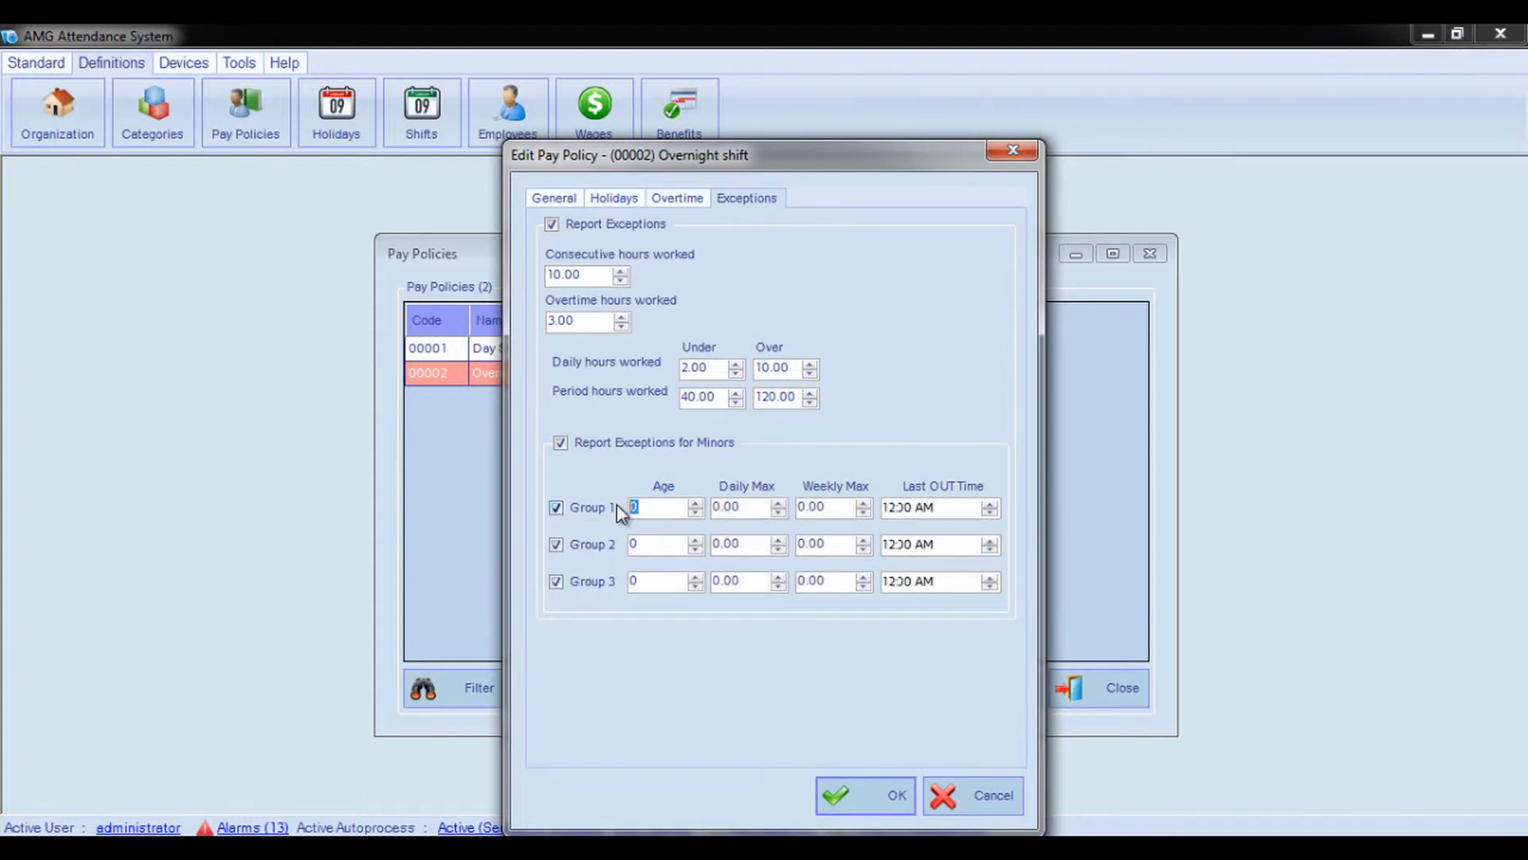
pyautogui.write('17')
pyautogui.click(661, 544)
pyautogui.write('19')
pyautogui.click(657, 581)
pyautogui.write('21')
# Set the daily maximum hours of minor Groups 1, 2 and 3 to 4, 6 and 7
pyautogui.click(715, 505)
pyautogui.write('4')
pyautogui.click(725, 543)
pyautogui.write('6')
pyautogui.click(719, 580)
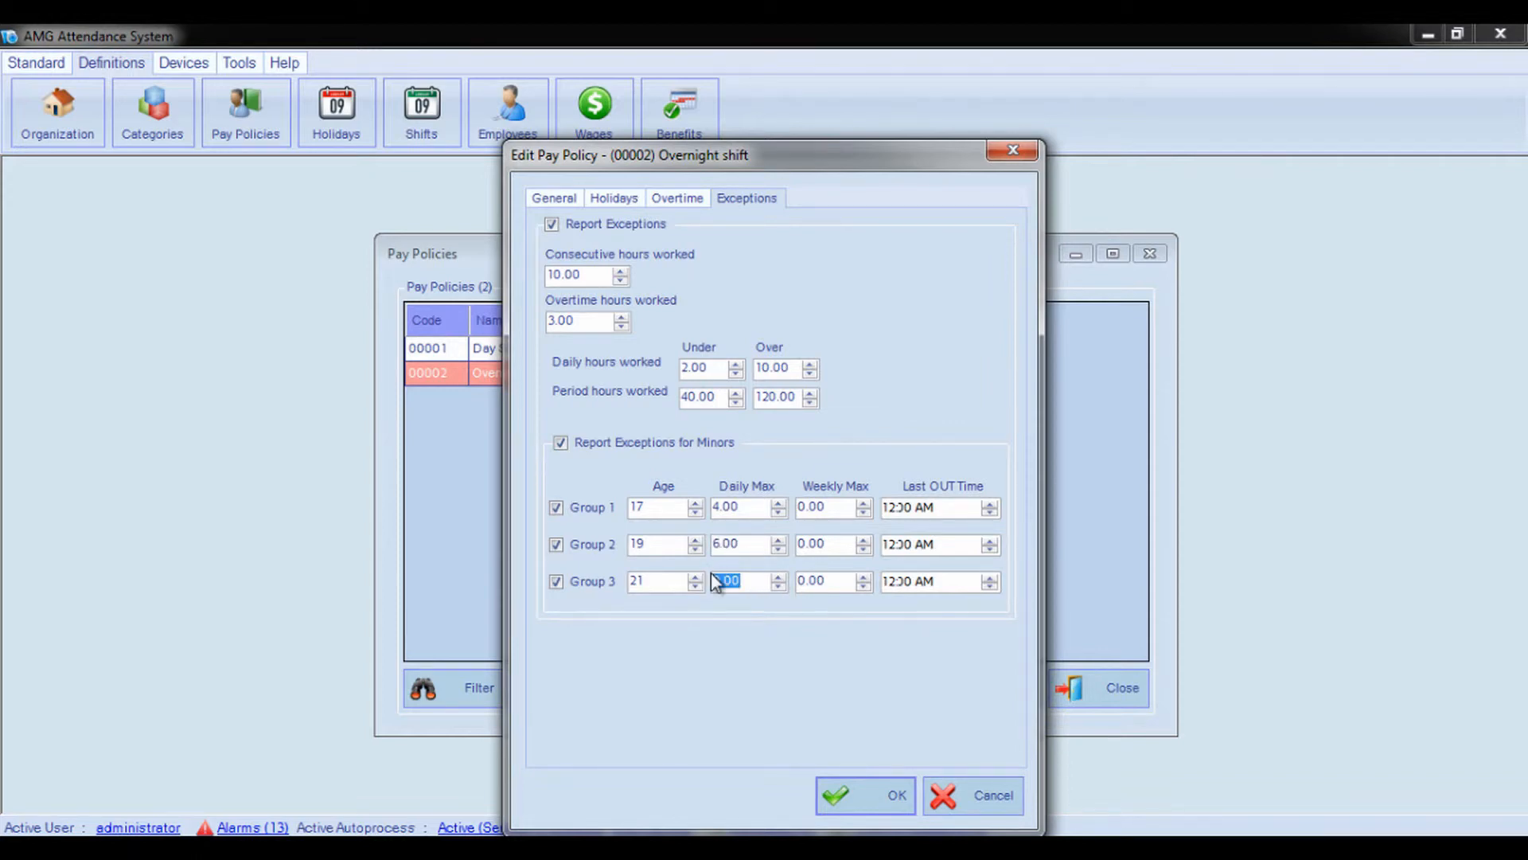
pyautogui.write('7')
# Set the weekly maximum hours of minor Groups 1, 2 and 3 to 20, 30 and 35
pyautogui.click(829, 510)
pyautogui.moveTo(828, 509); pyautogui.dragTo(784, 500)
pyautogui.write('20')
pyautogui.moveTo(832, 545); pyautogui.dragTo(800, 550)
pyautogui.write('30')
pyautogui.moveTo(834, 581); pyautogui.dragTo(790, 571)
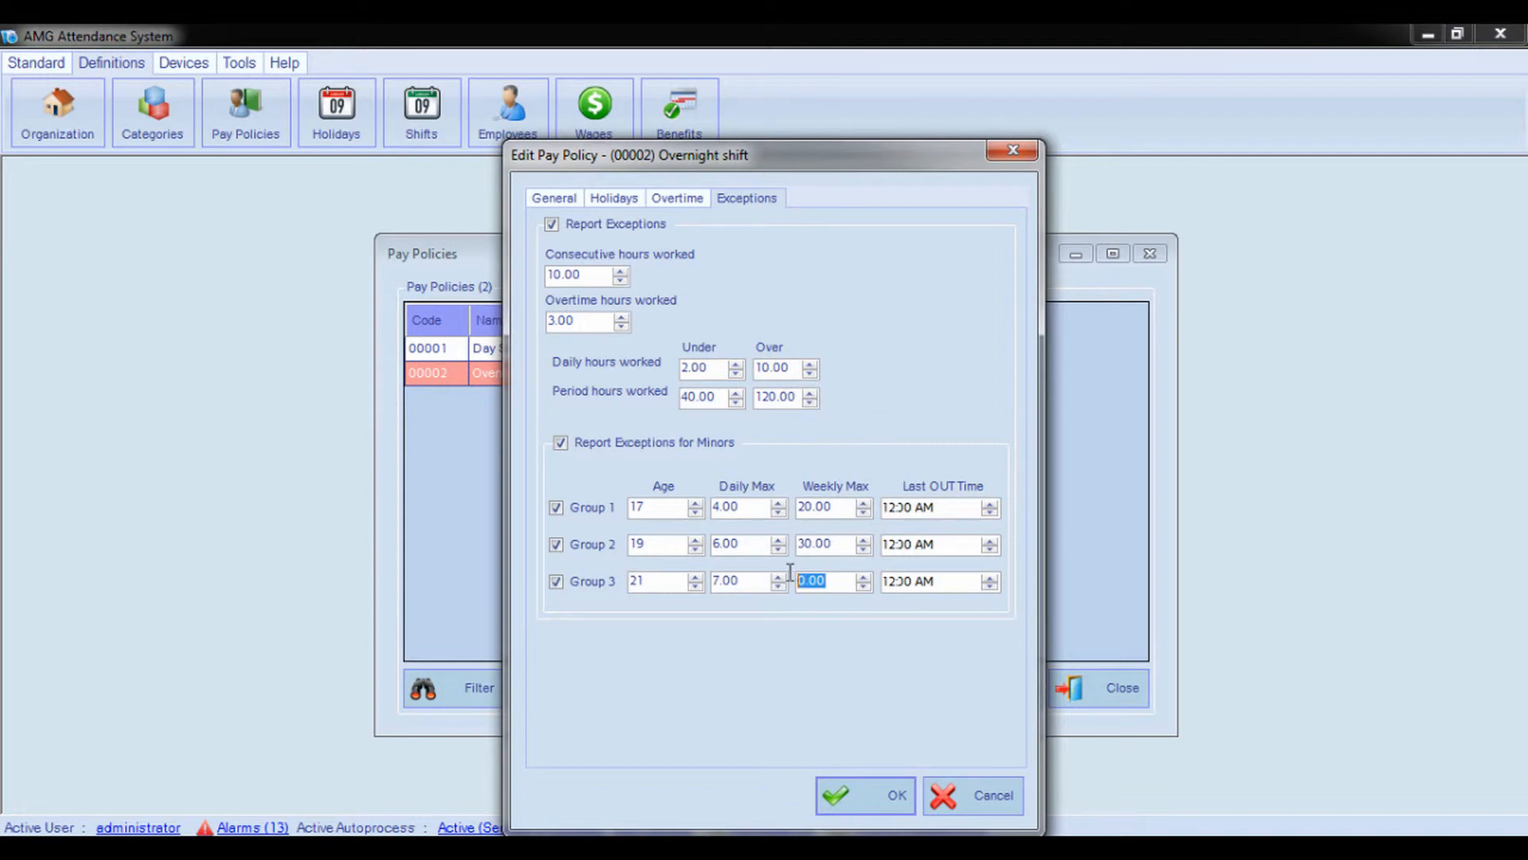
pyautogui.write('35')
# Set the last OUT times of minor Groups 1, 2 and 3 to 4:00 PM, 5:00 PM and 6:00 PM
pyautogui.click(934, 507)
pyautogui.write('6')
pyautogui.click(890, 544)
pyautogui.write('17')
pyautogui.click(889, 582)
pyautogui.write('18')
pyautogui.moveTo(673, 504); pyautogui.dragTo(639, 500)
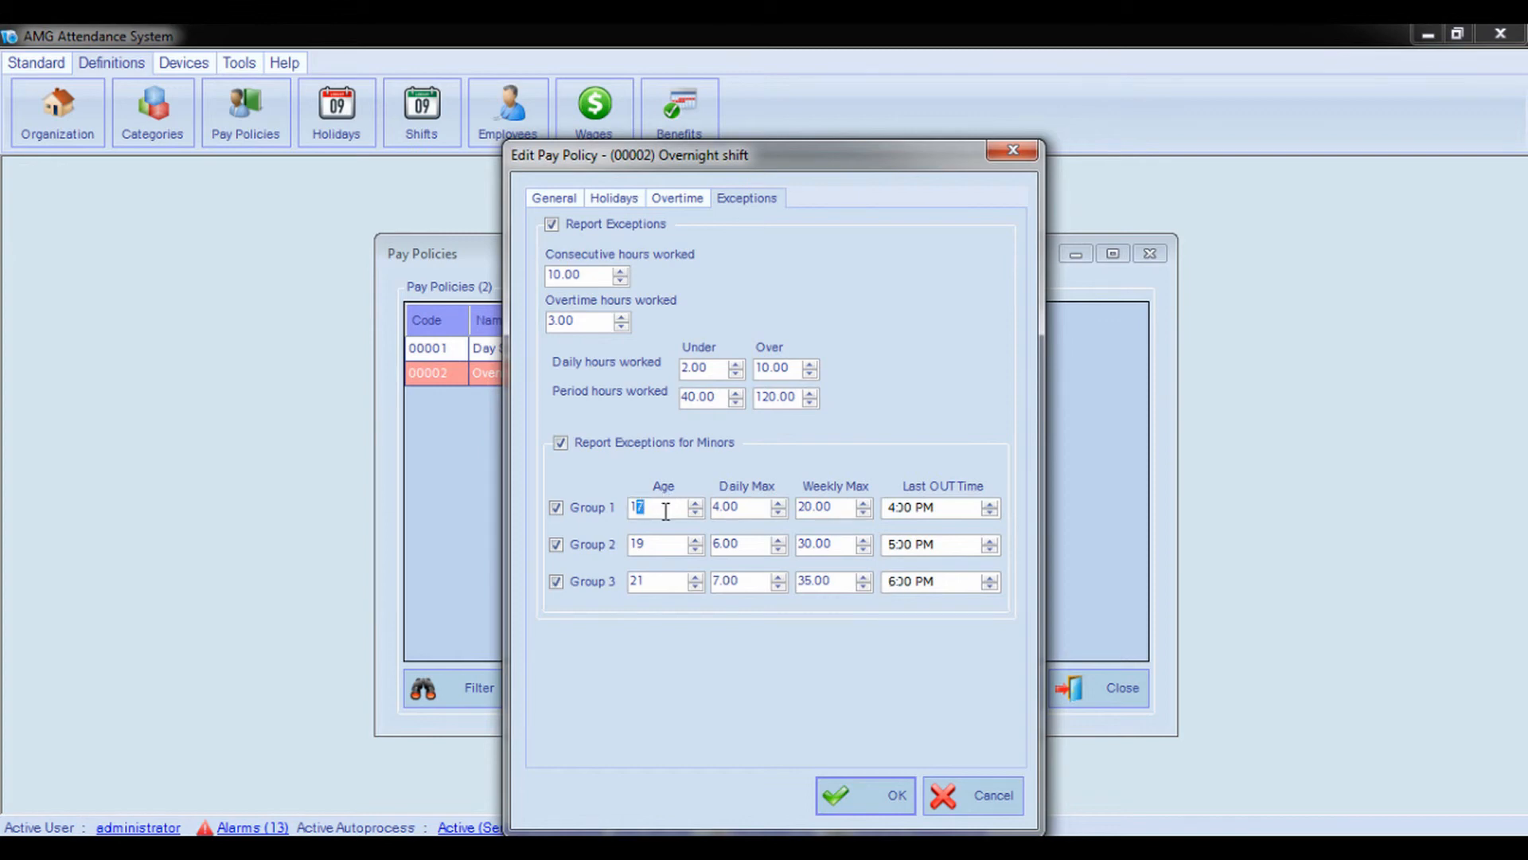
pyautogui.click(753, 507)
pyautogui.moveTo(837, 506); pyautogui.dragTo(799, 510)
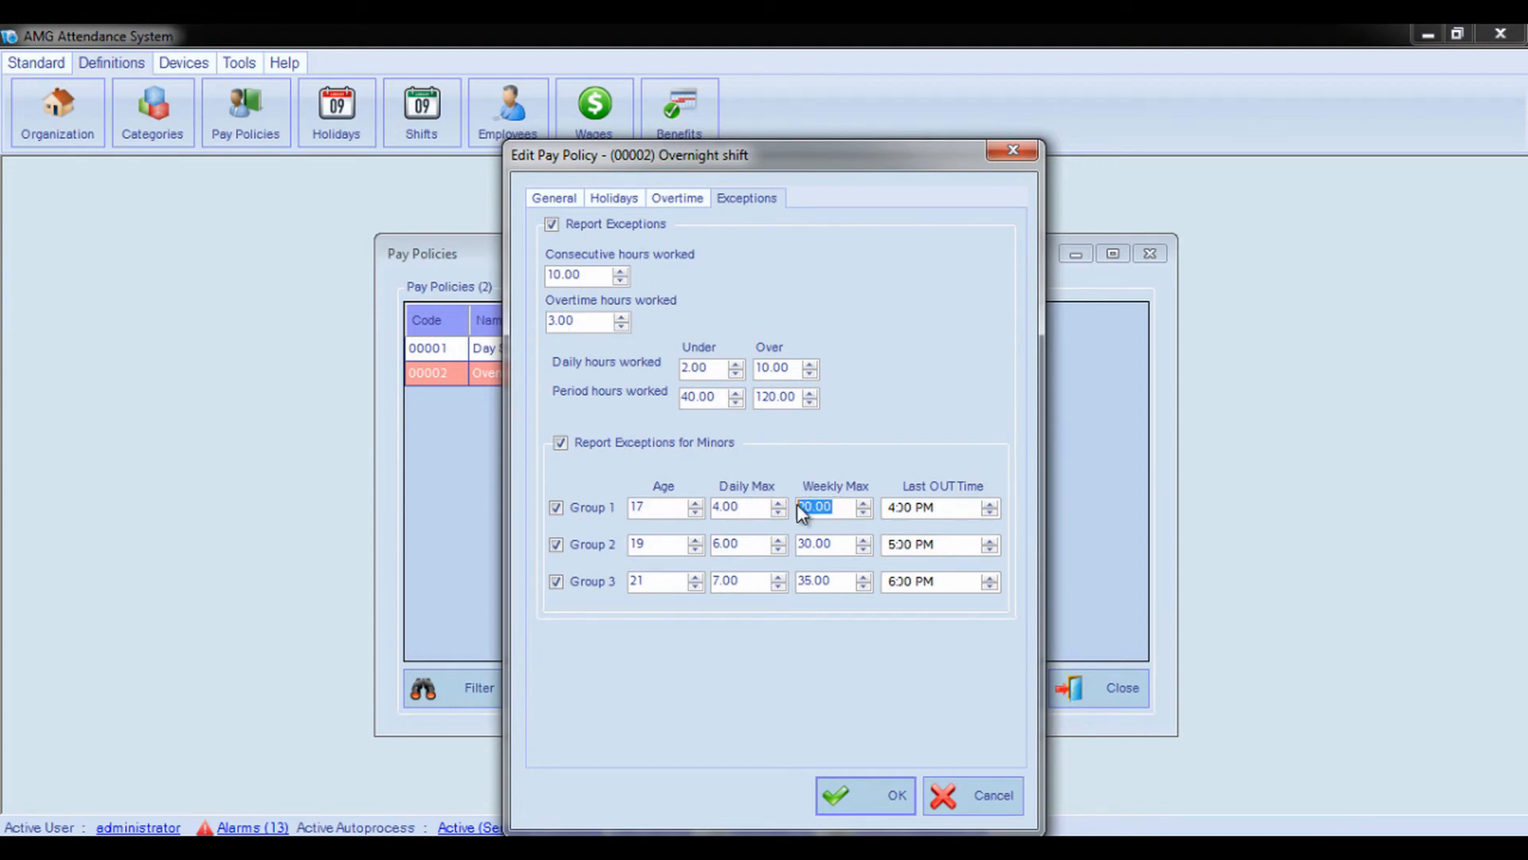
pyautogui.click(938, 511)
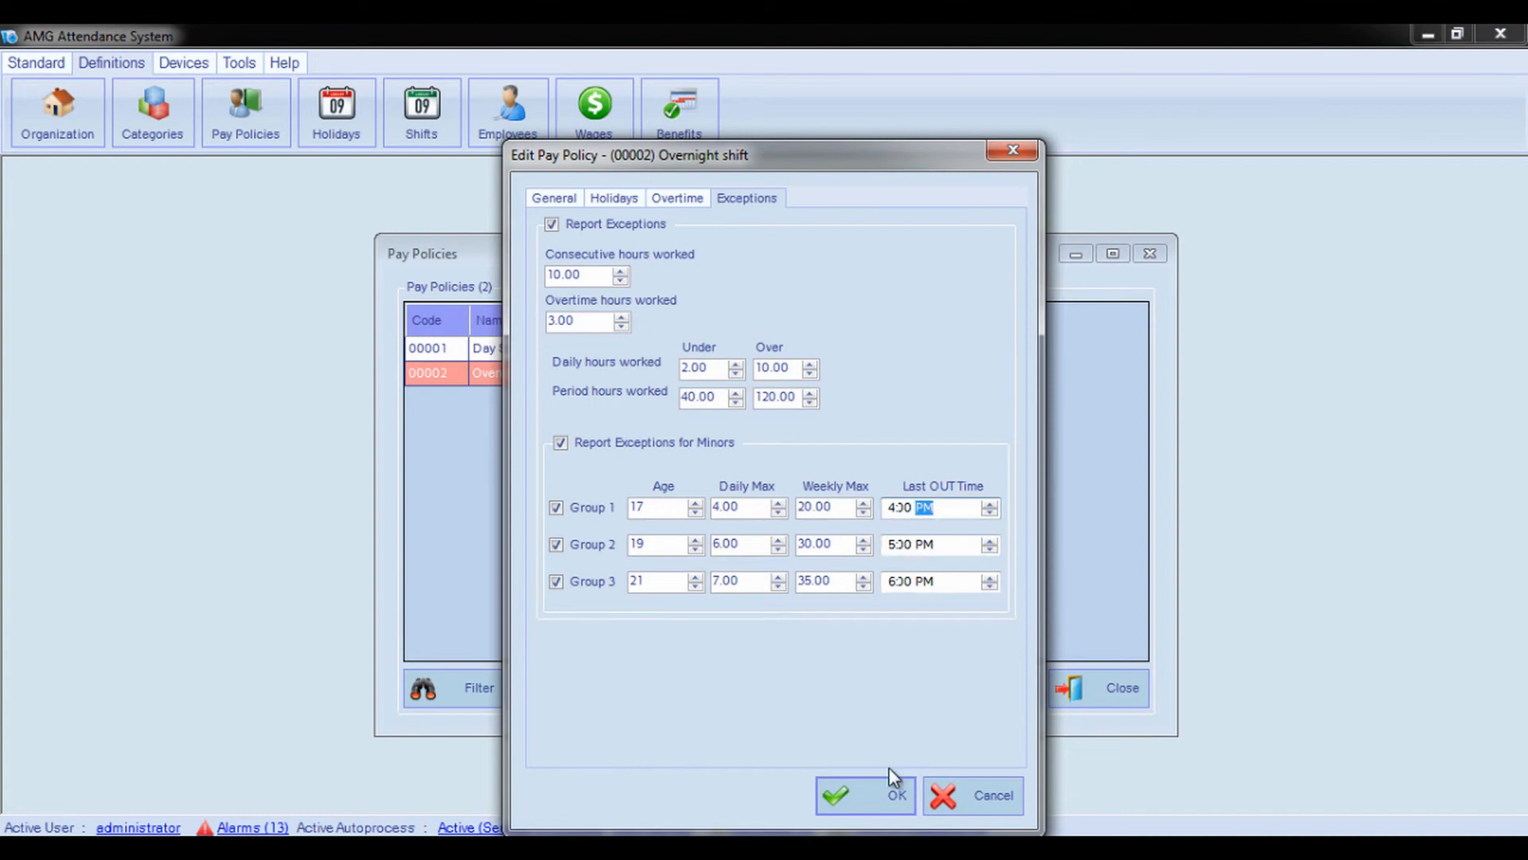
# Save the Overnight shift pay policy and close the Pay Policies list
pyautogui.click(873, 799)
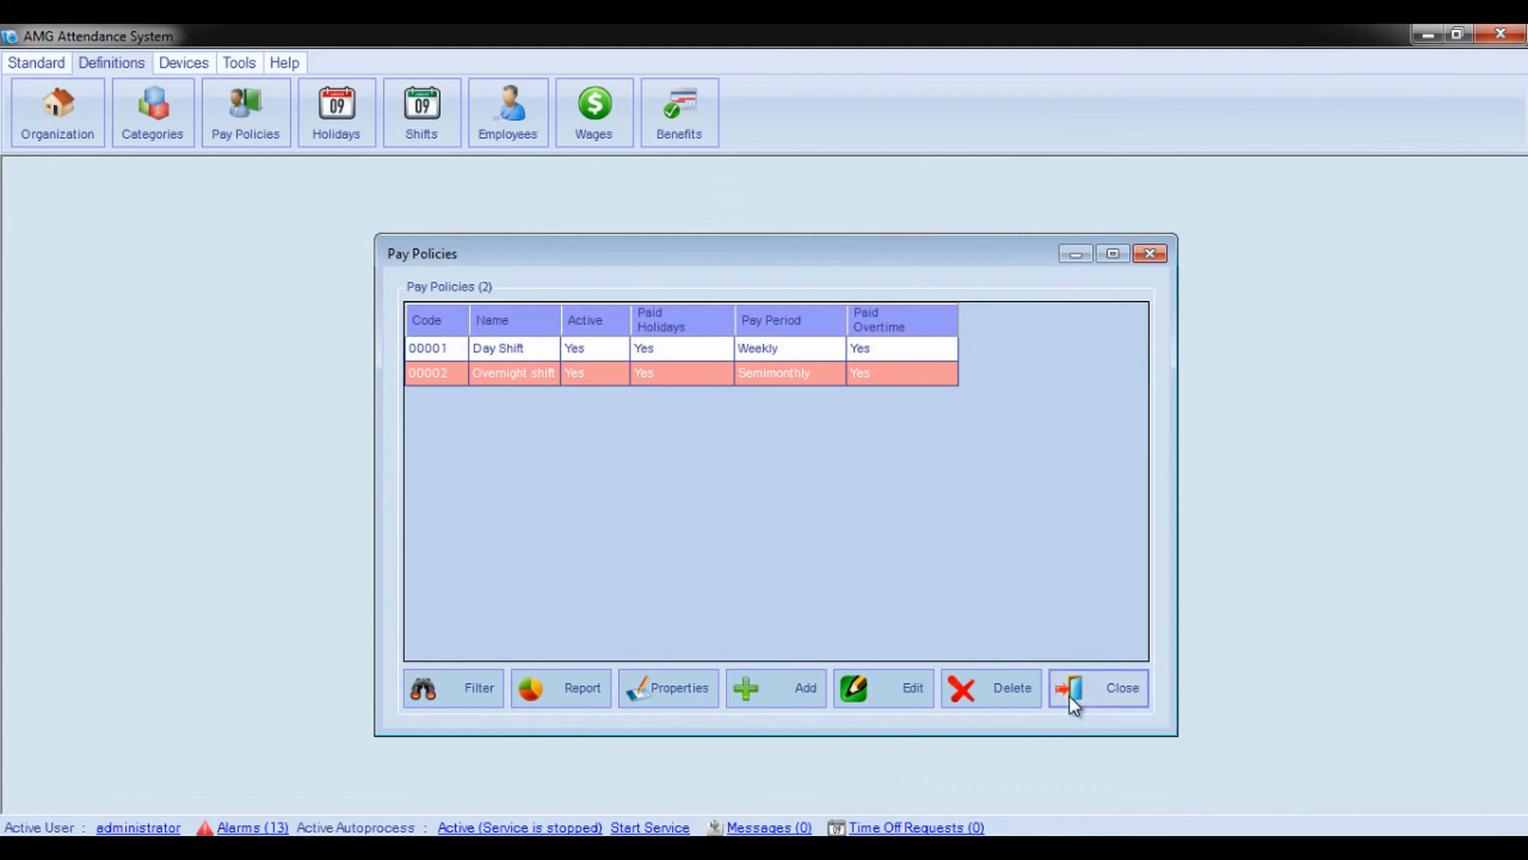
pyautogui.click(1068, 694)
# Generate an Exceptions report showing Daily Hours Exception for Minors, leaving the custom fields empty
pyautogui.click(12, 60)
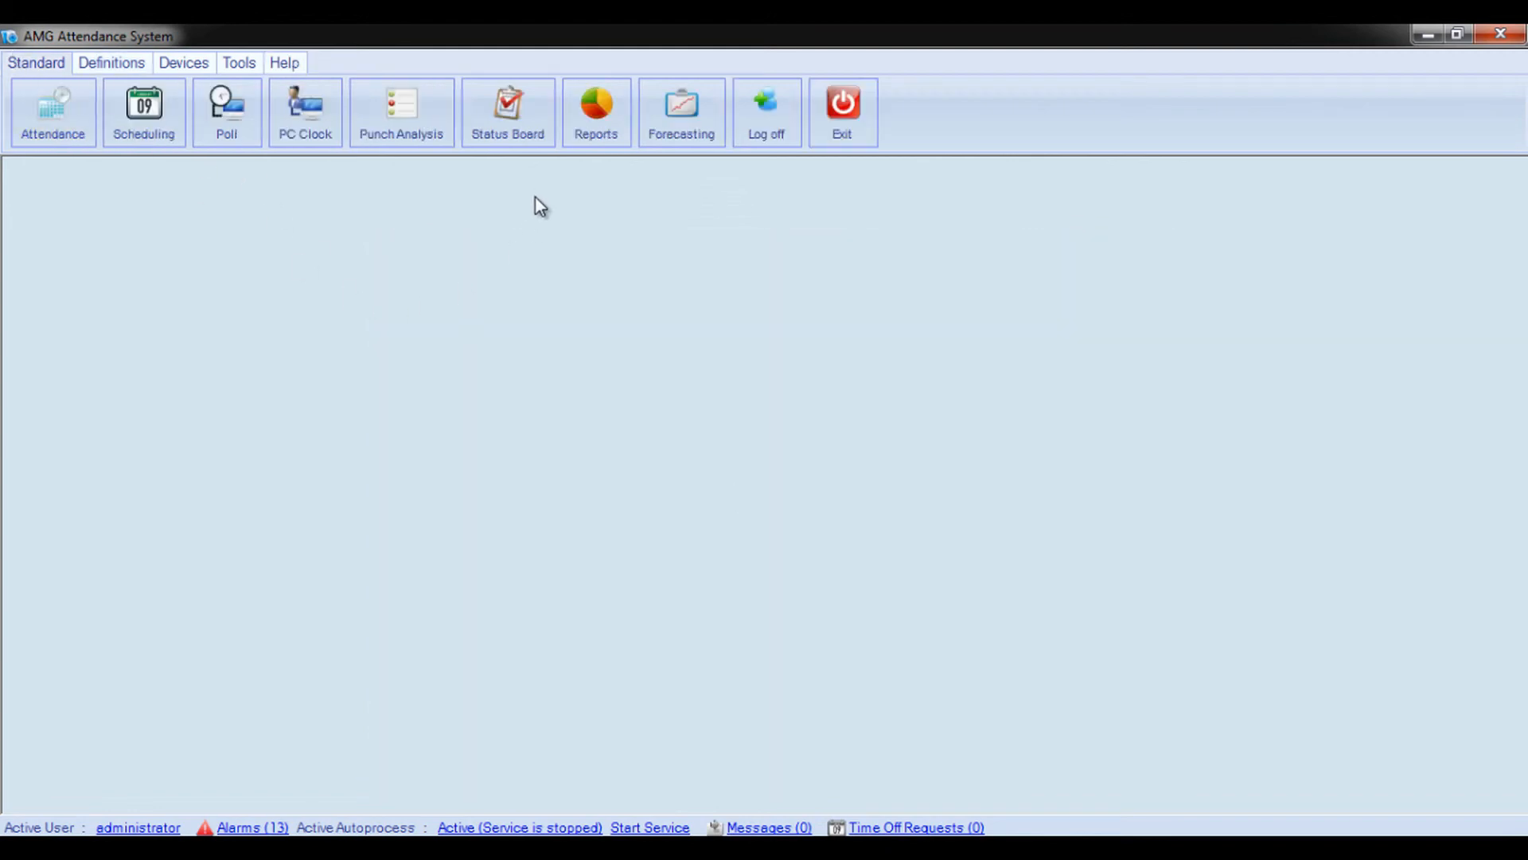
pyautogui.click(597, 142)
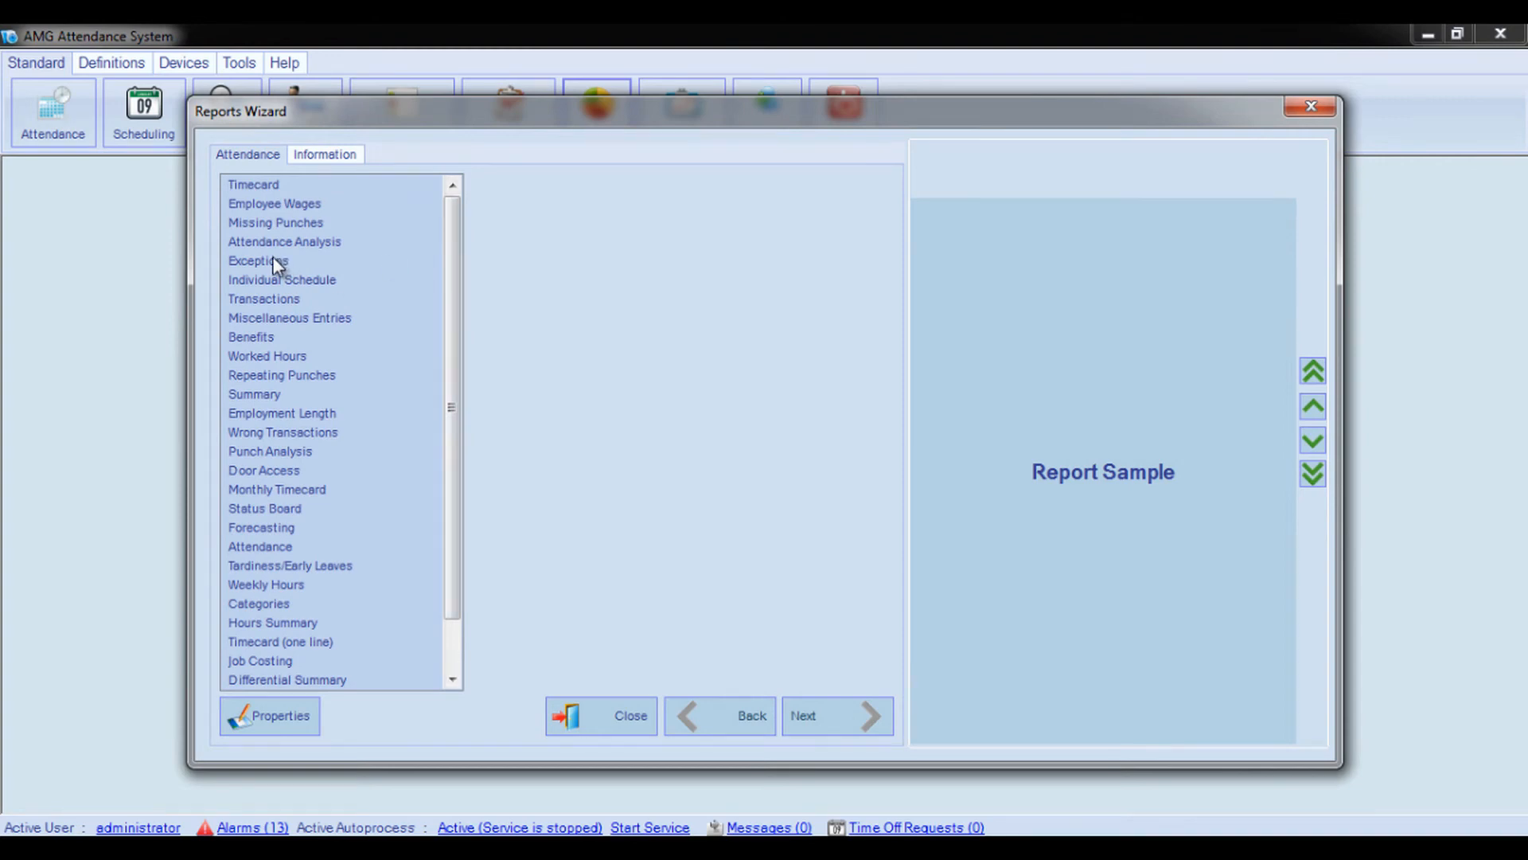
pyautogui.click(272, 263)
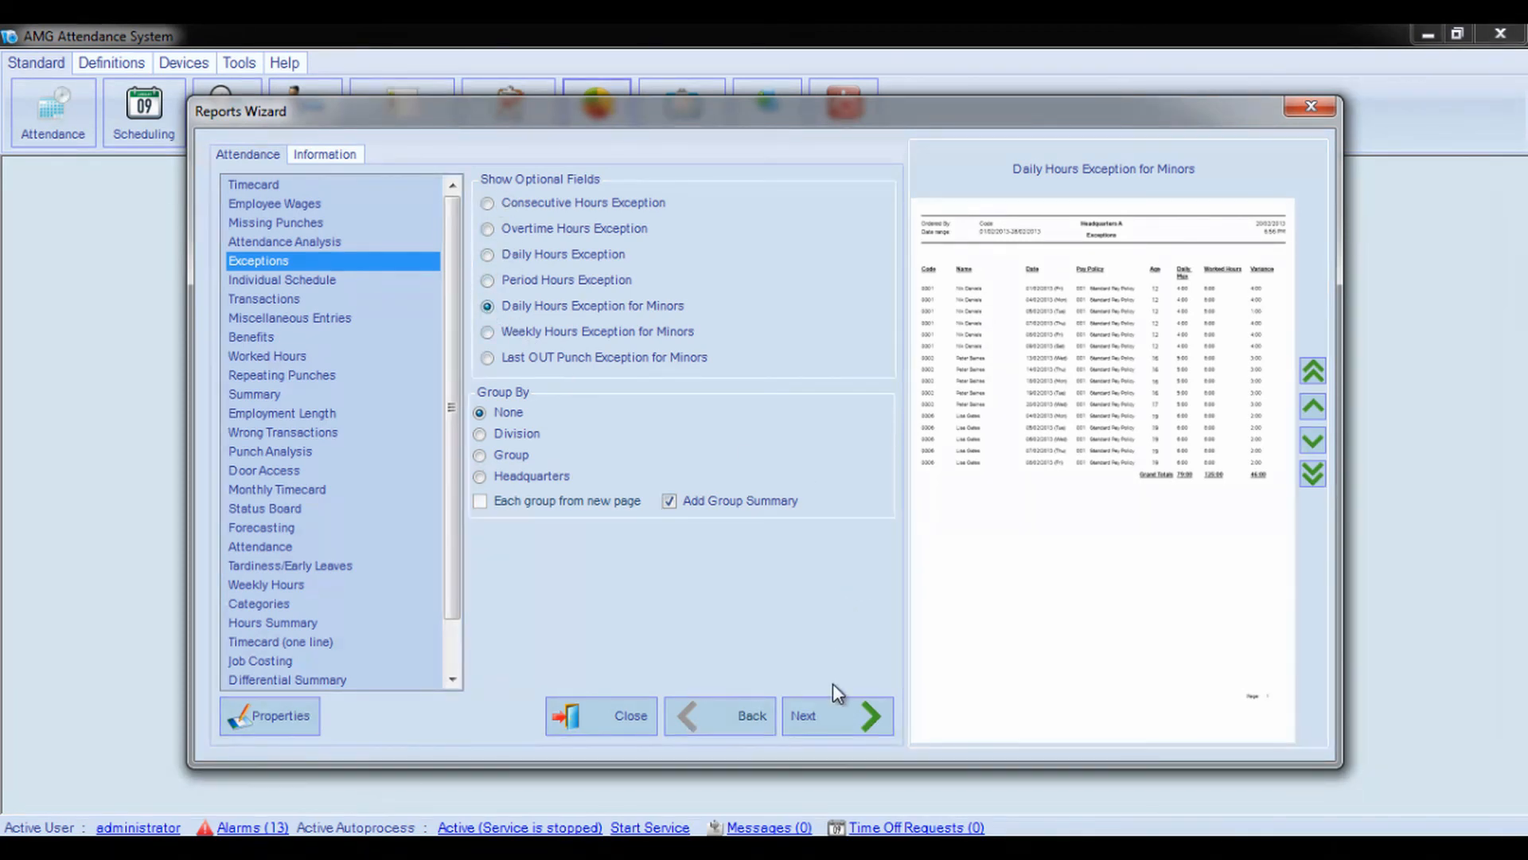
pyautogui.click(833, 718)
pyautogui.click(833, 720)
pyautogui.click(832, 720)
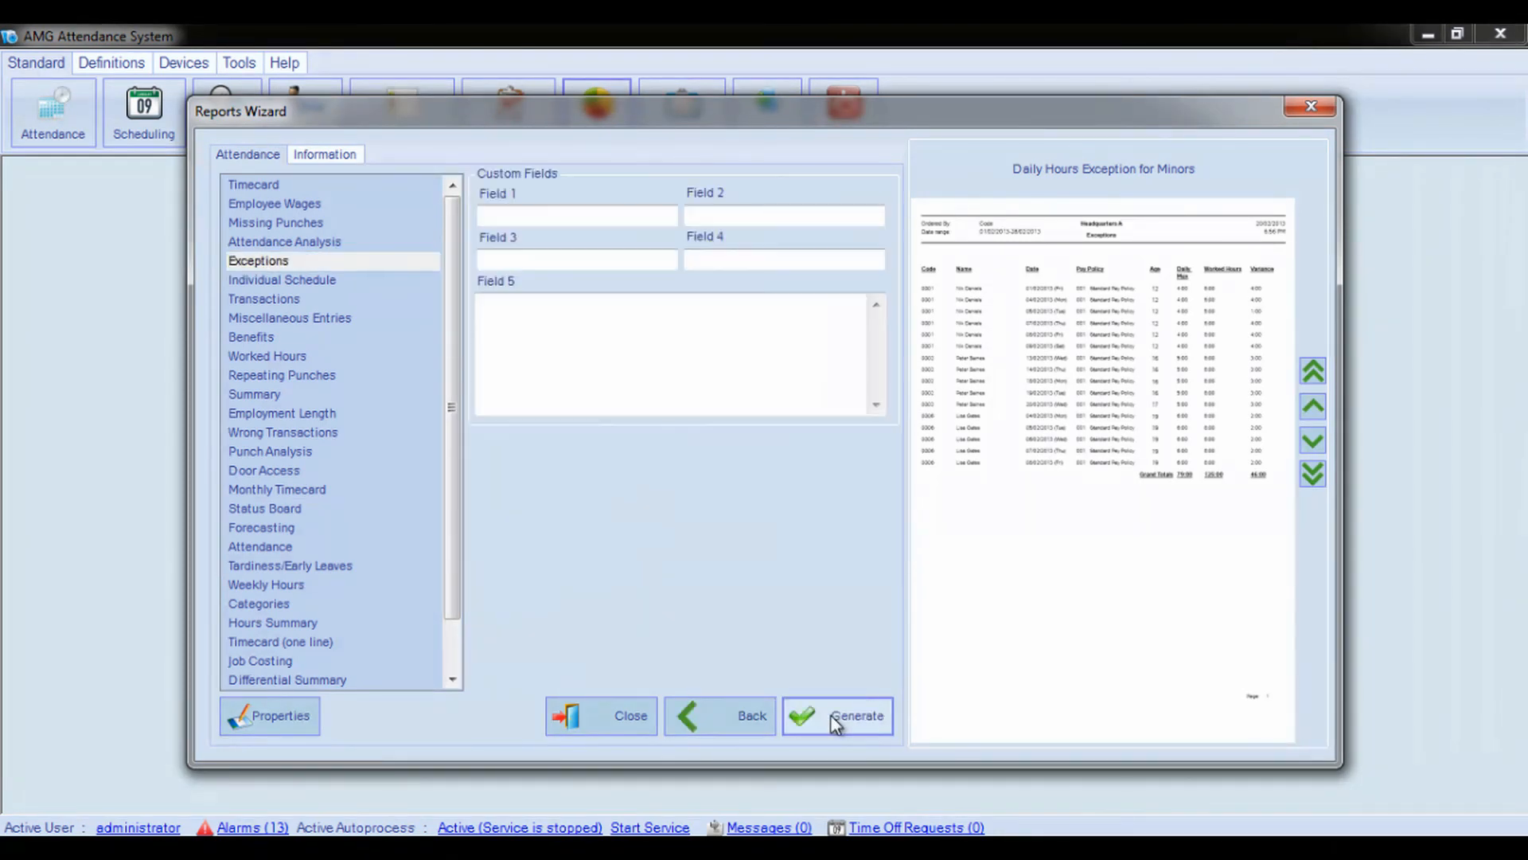
pyautogui.click(833, 720)
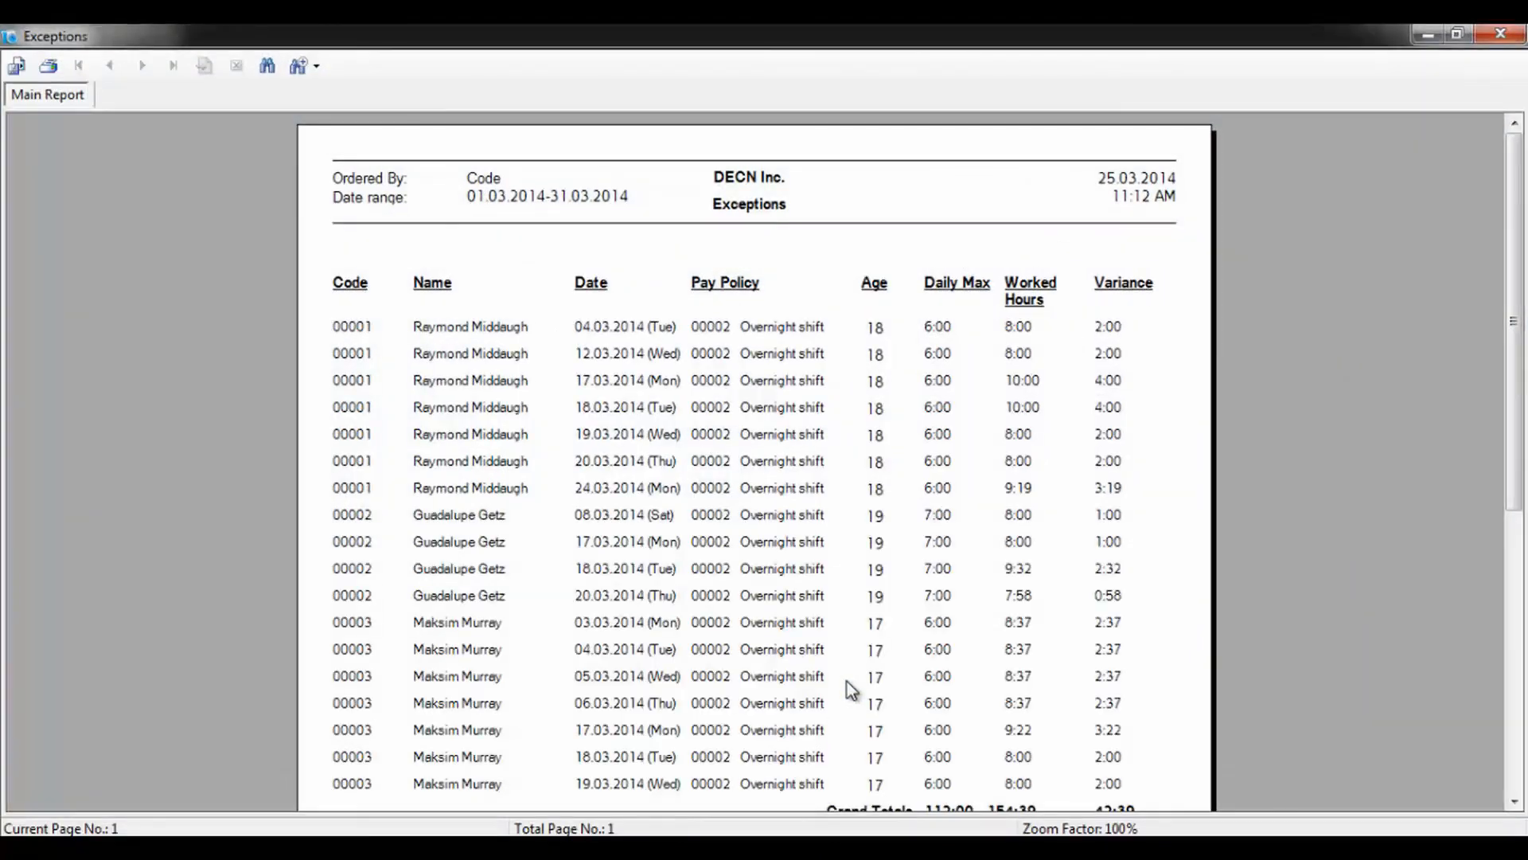
# Examine the remaining rows and grand totals of the Exceptions report, and close the report and the Reports Wizard
pyautogui.moveTo(1519, 311); pyautogui.dragTo(1521, 437)
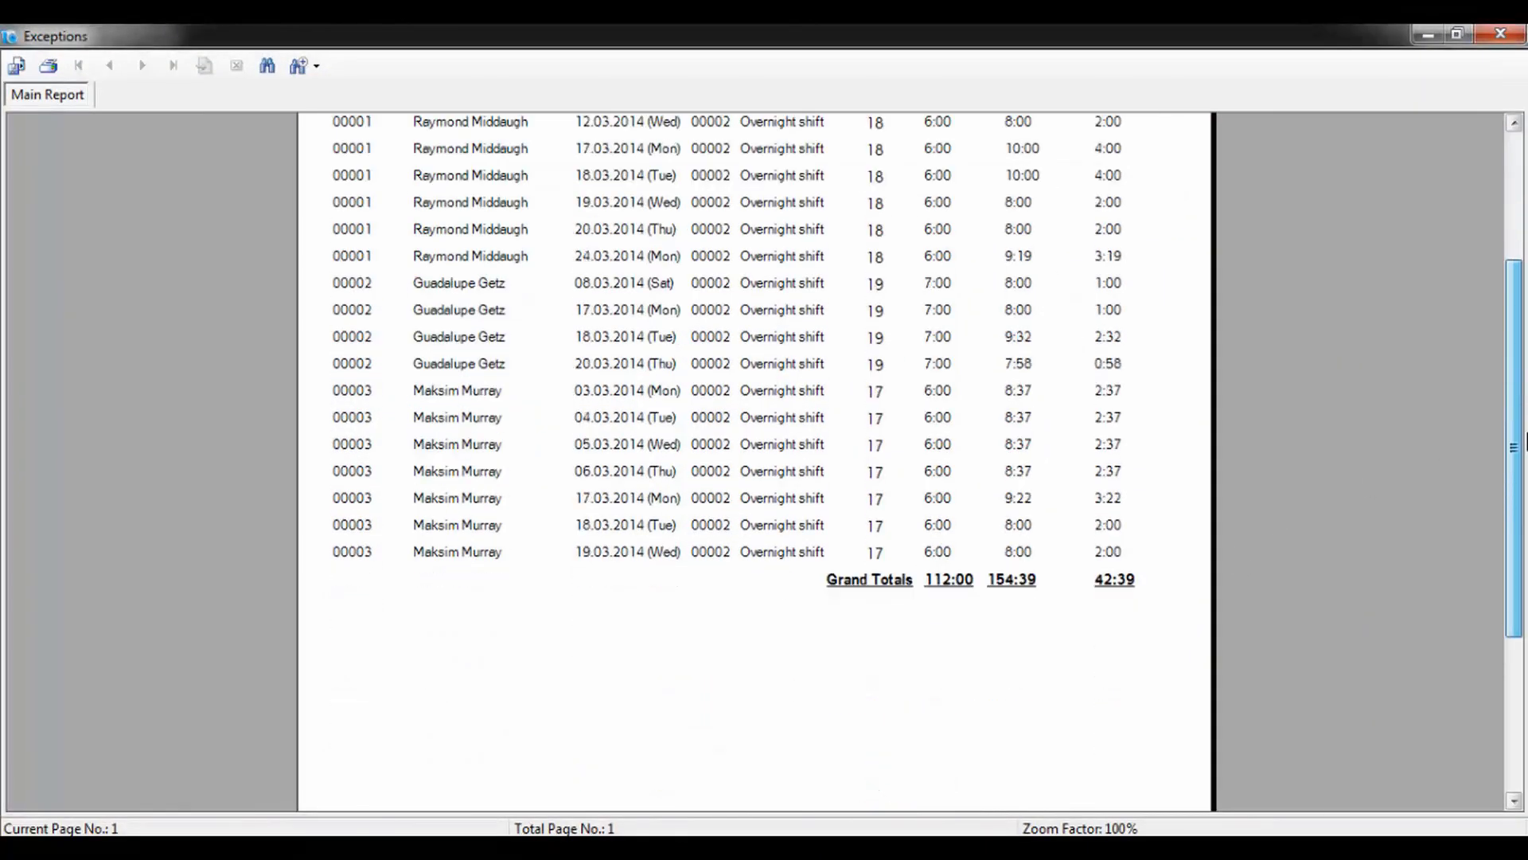
pyautogui.click(1501, 36)
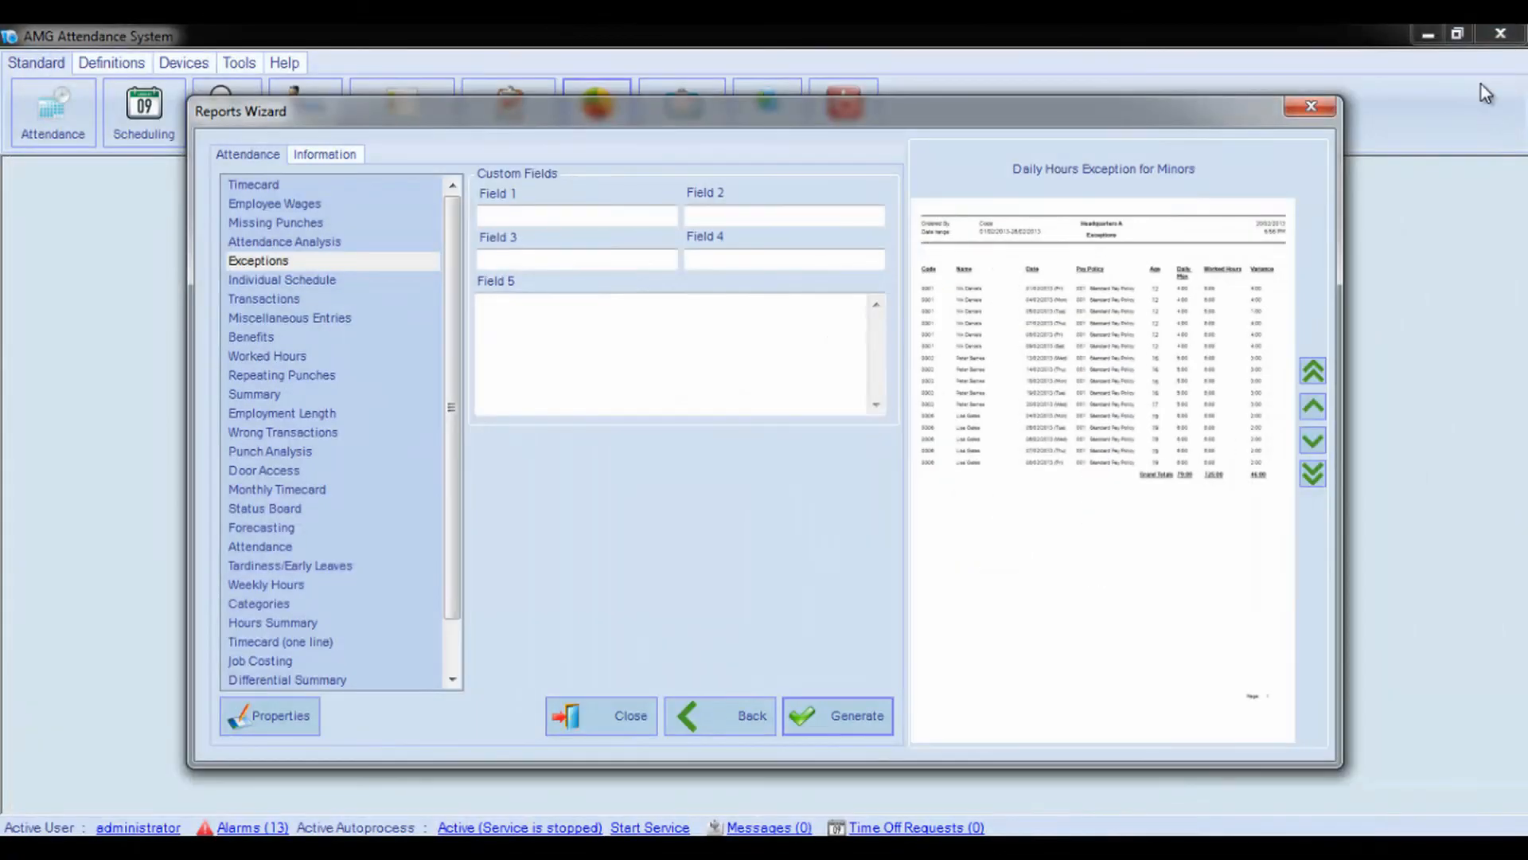
pyautogui.click(1313, 107)
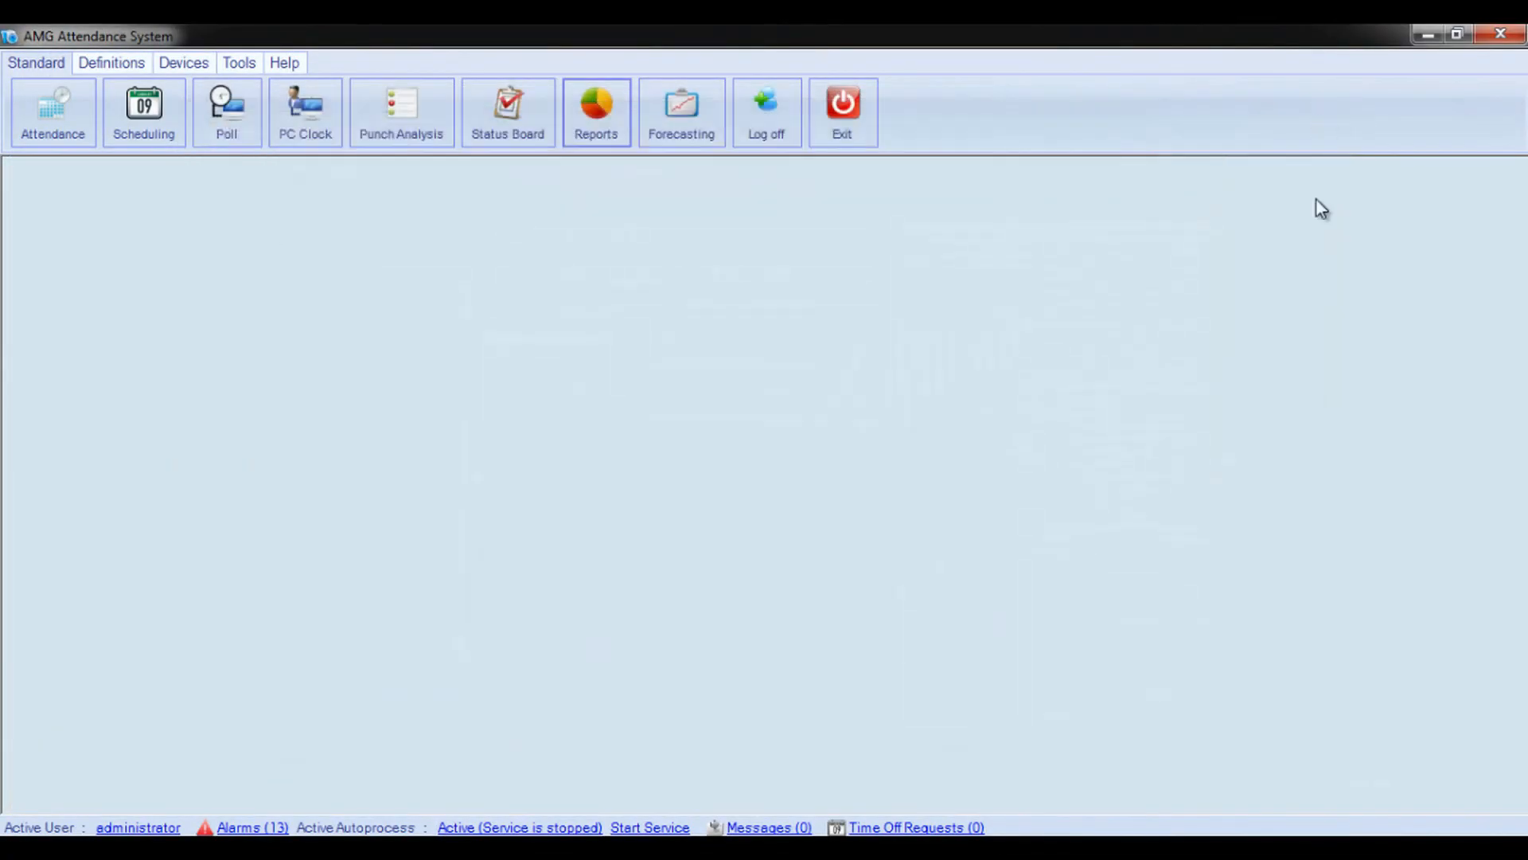